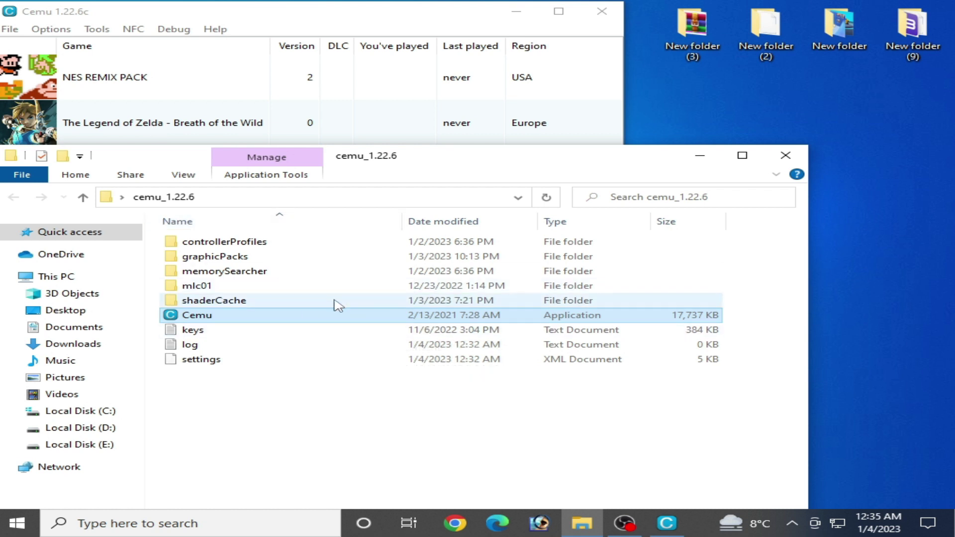
# Launch Cemu from the cemu_1.22.6 folder and show the graphics options of its general settings
pyautogui.doubleClick(221, 314)
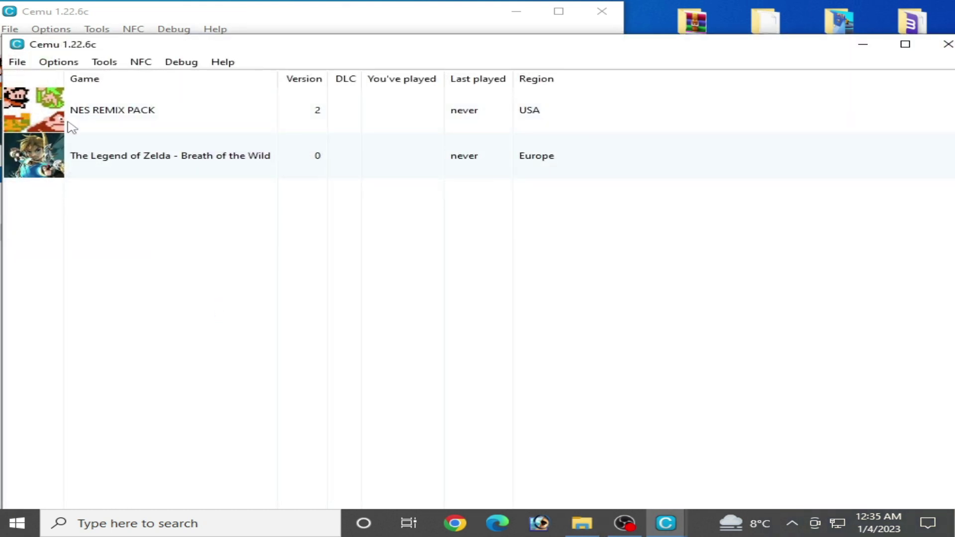
pyautogui.click(57, 62)
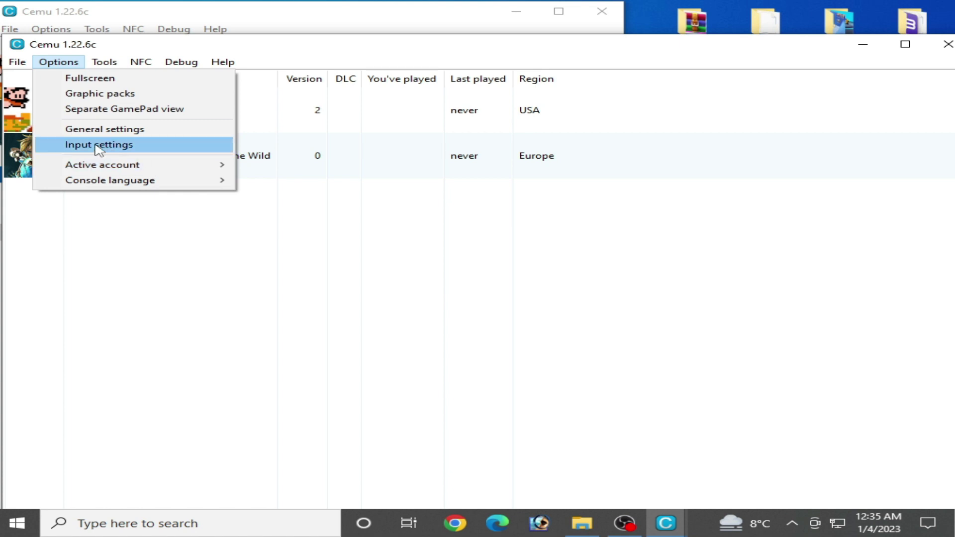
pyautogui.click(118, 130)
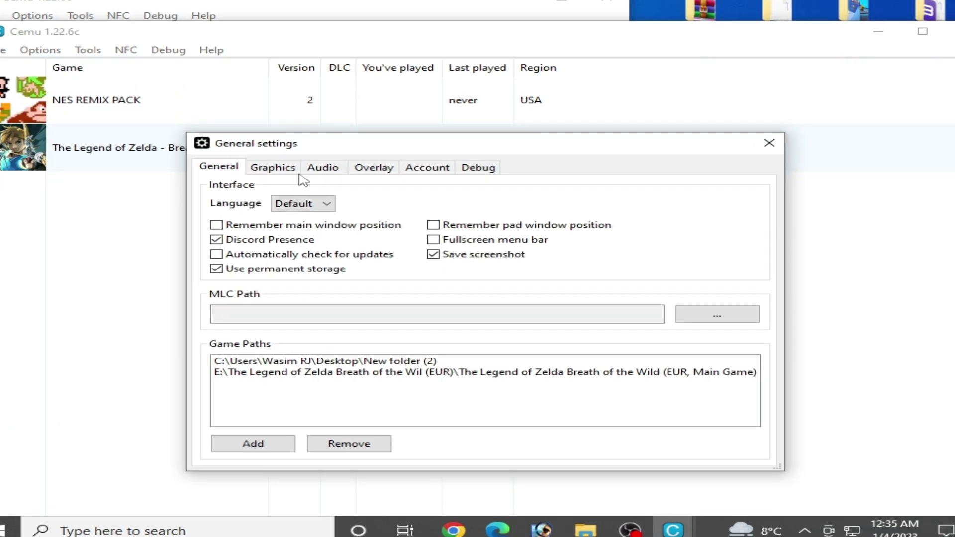
pyautogui.click(274, 161)
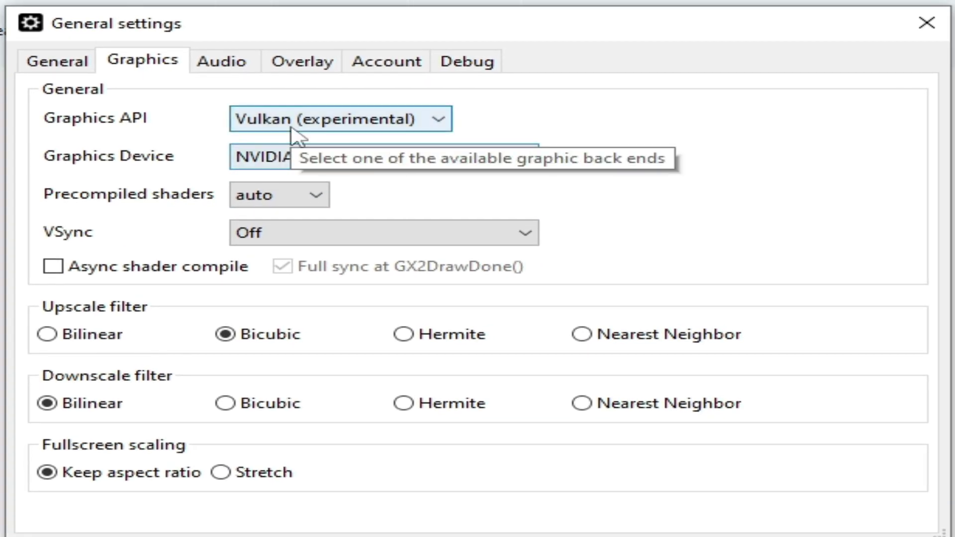
# Switch the graphics API to OpenGL and back to Vulkan (experimental) twice
pyautogui.click(323, 158)
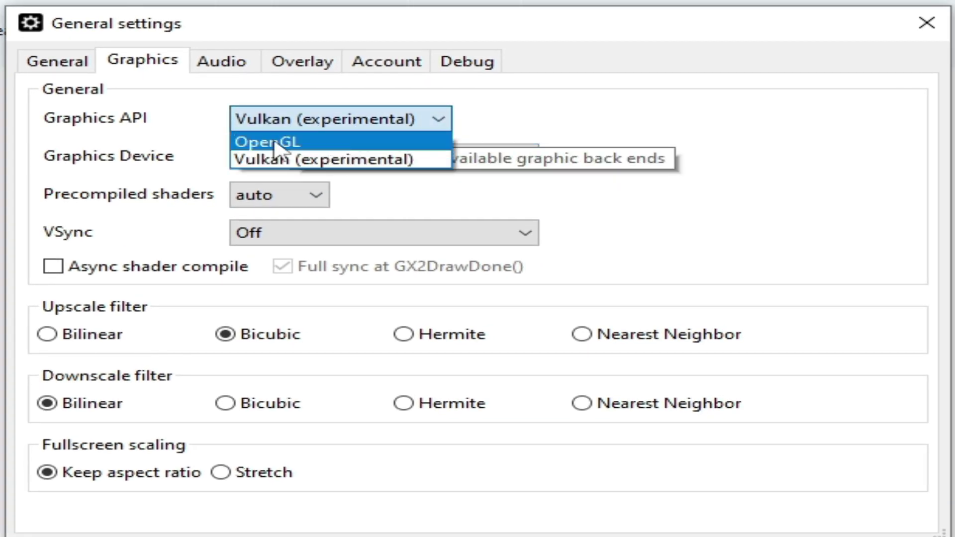
pyautogui.click(286, 143)
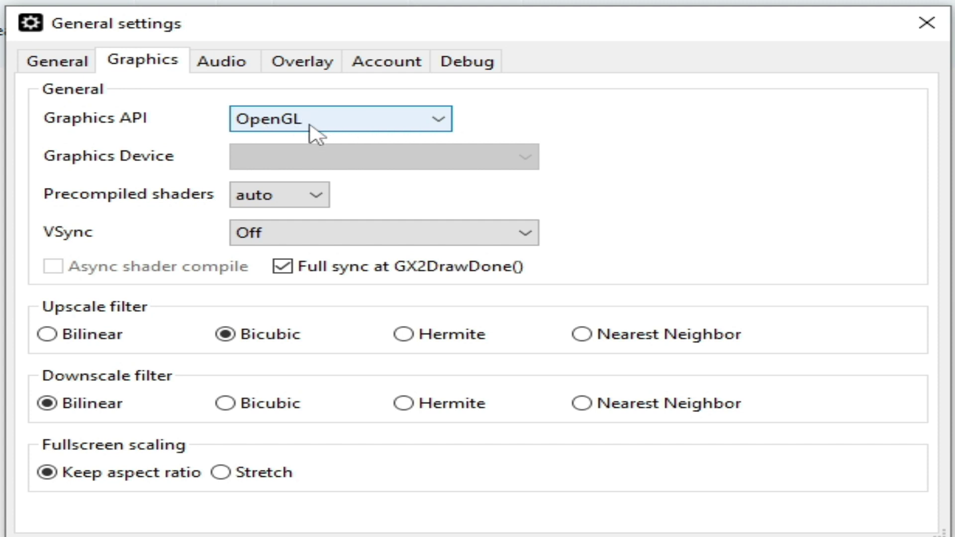
pyautogui.click(351, 125)
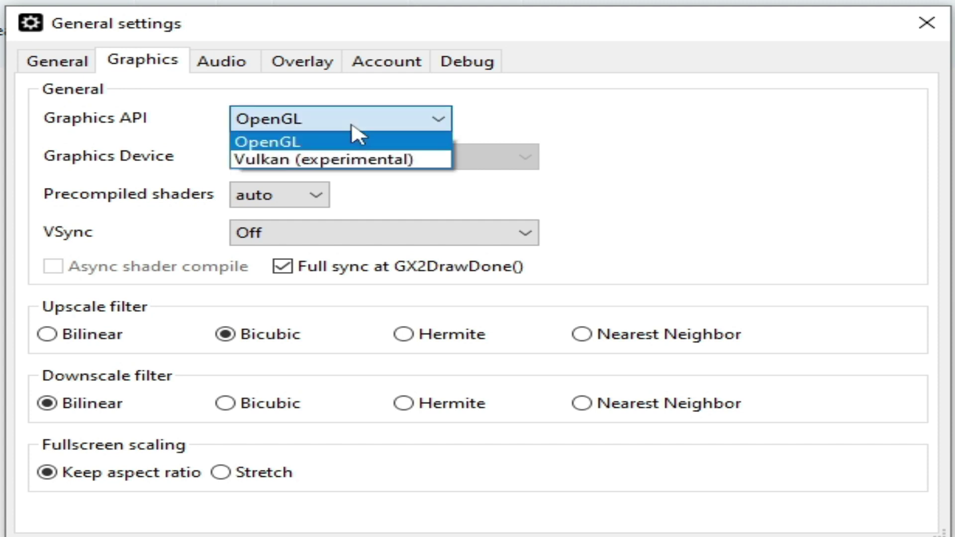
pyautogui.click(305, 161)
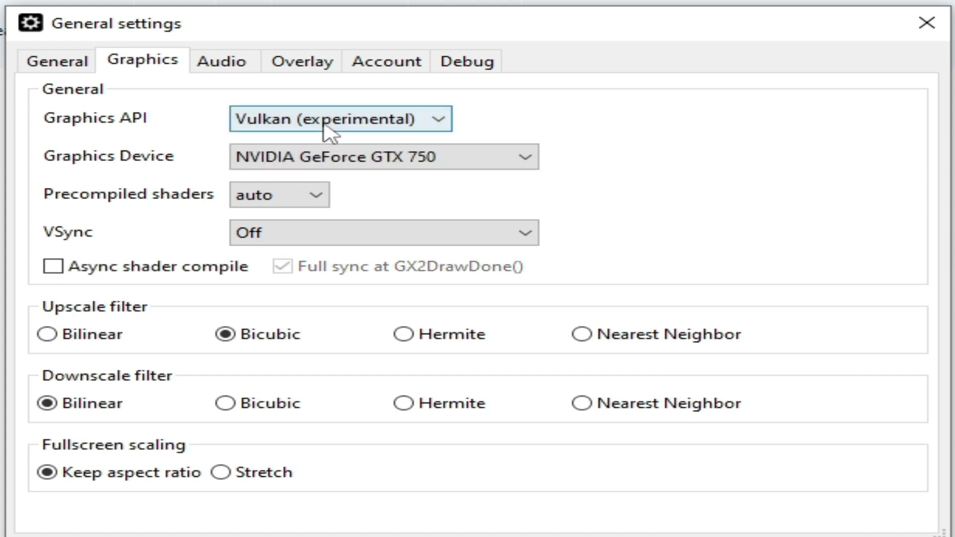
pyautogui.click(327, 128)
pyautogui.click(342, 143)
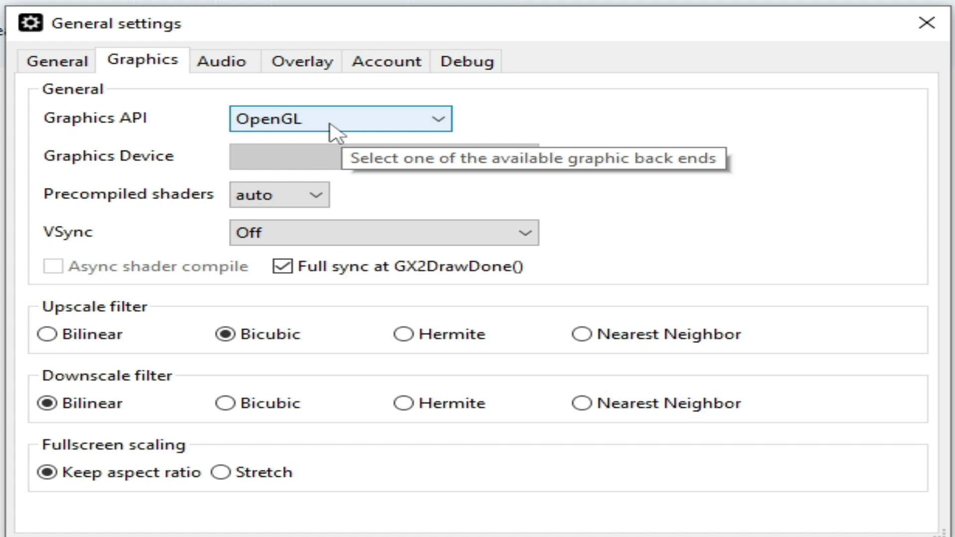
pyautogui.click(337, 130)
pyautogui.click(336, 160)
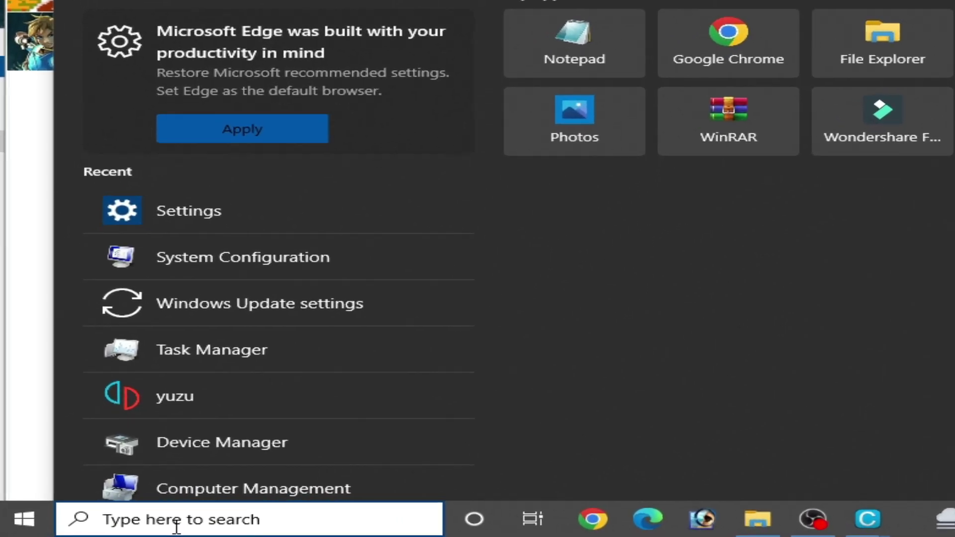
# Open Device Manager and show the properties of the NVIDIA GeForce GTX 750 display adapter
pyautogui.write('device manager')
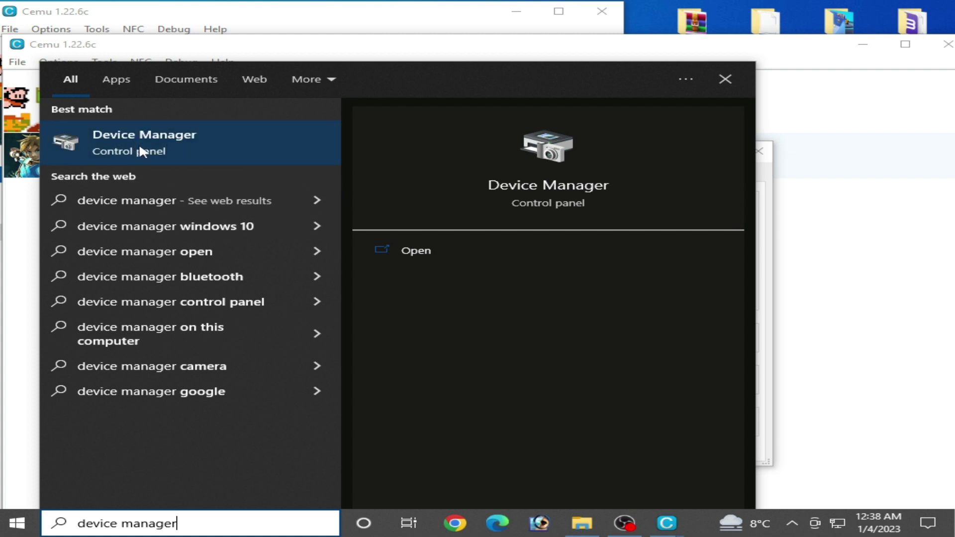
pyautogui.click(118, 149)
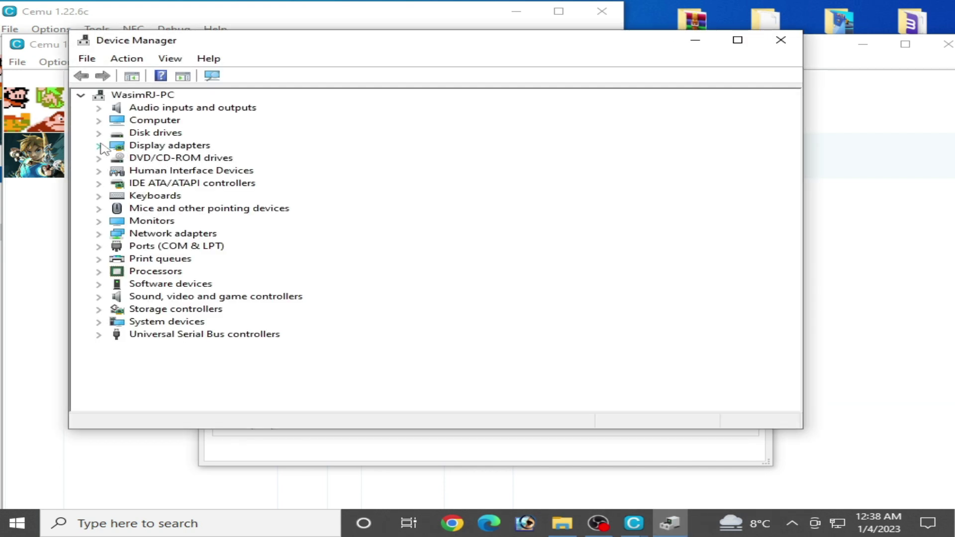
pyautogui.click(99, 146)
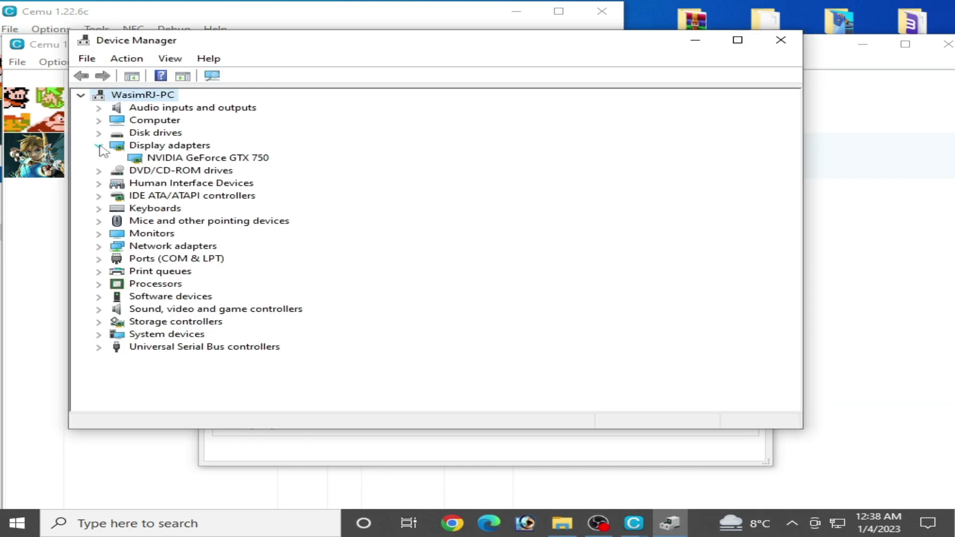
pyautogui.click(190, 158)
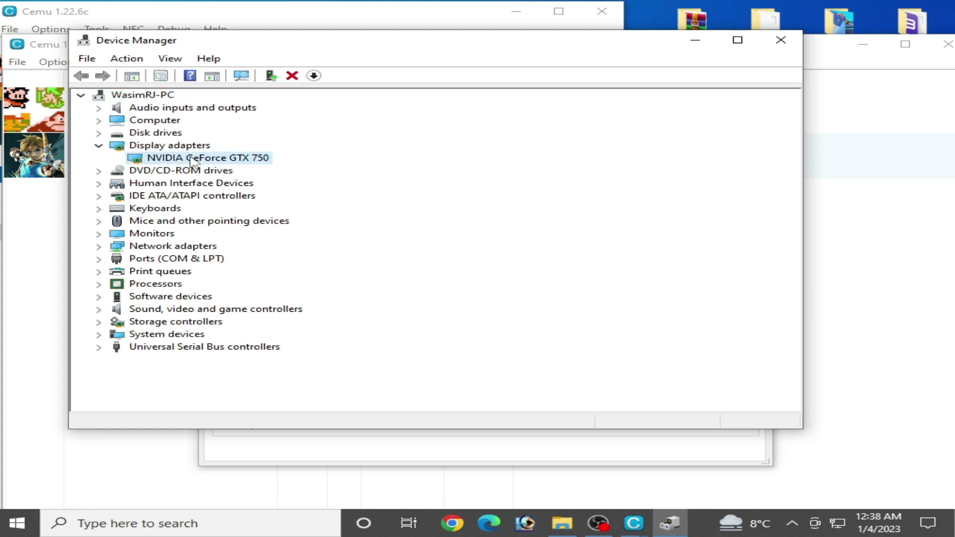
pyautogui.rightClick(155, 158)
pyautogui.click(216, 235)
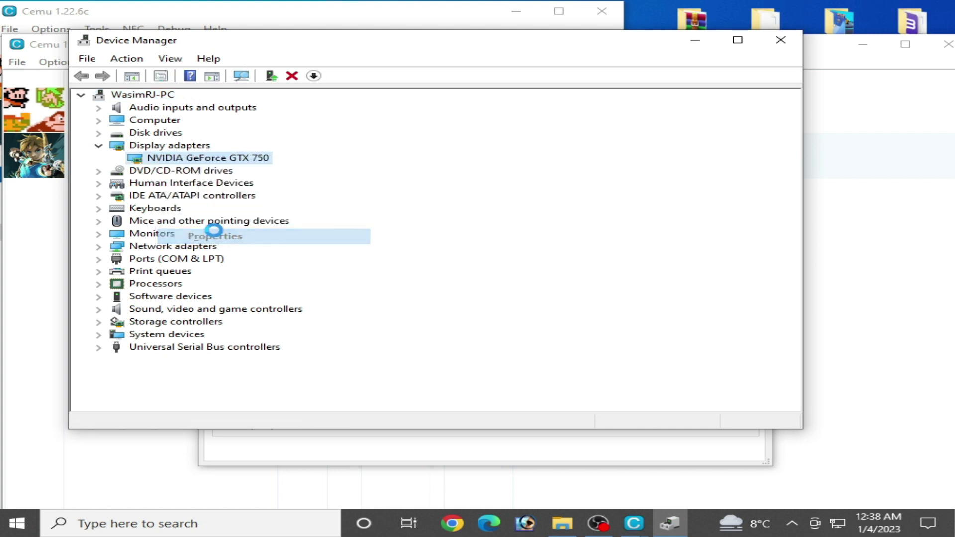
# Check the graphics card's driver and general information, and close its properties and Device Manager
pyautogui.click(334, 109)
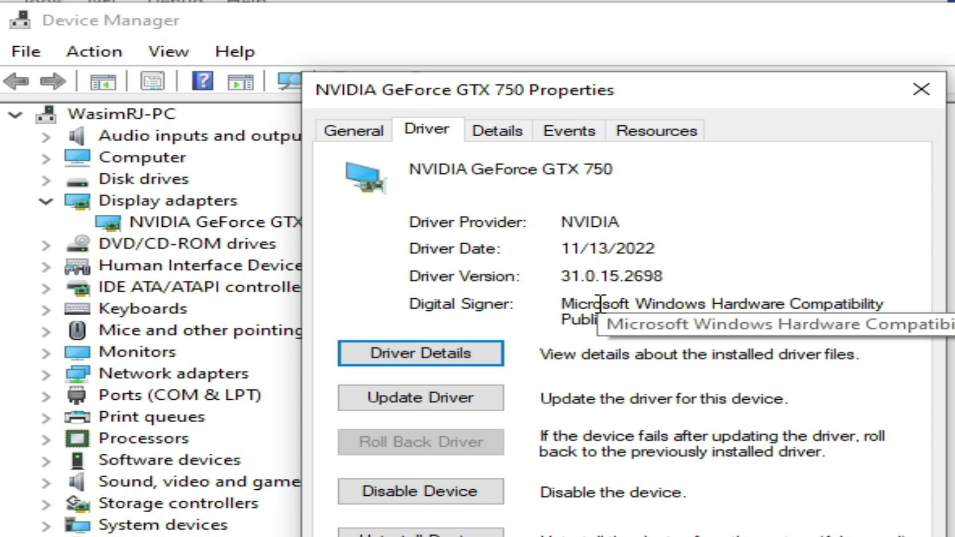
pyautogui.click(369, 139)
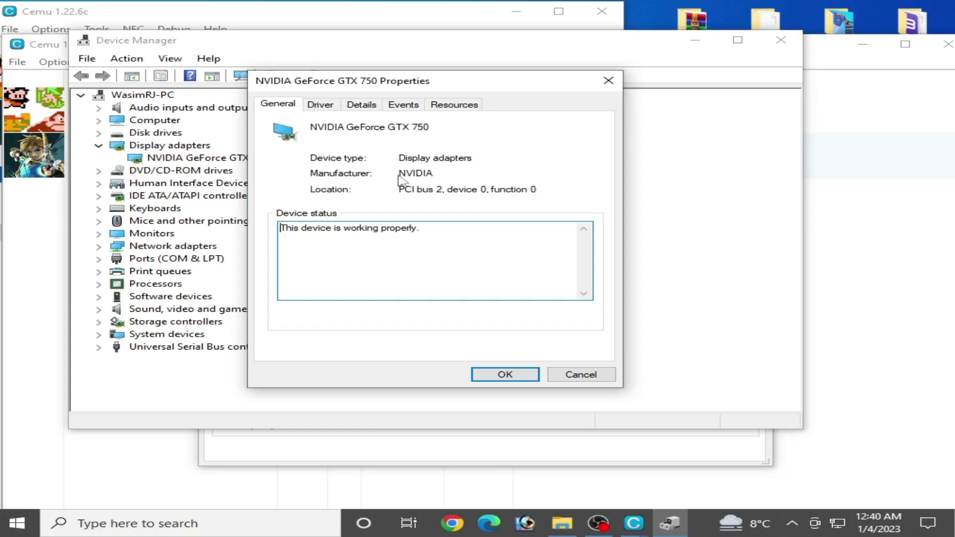
pyautogui.click(500, 375)
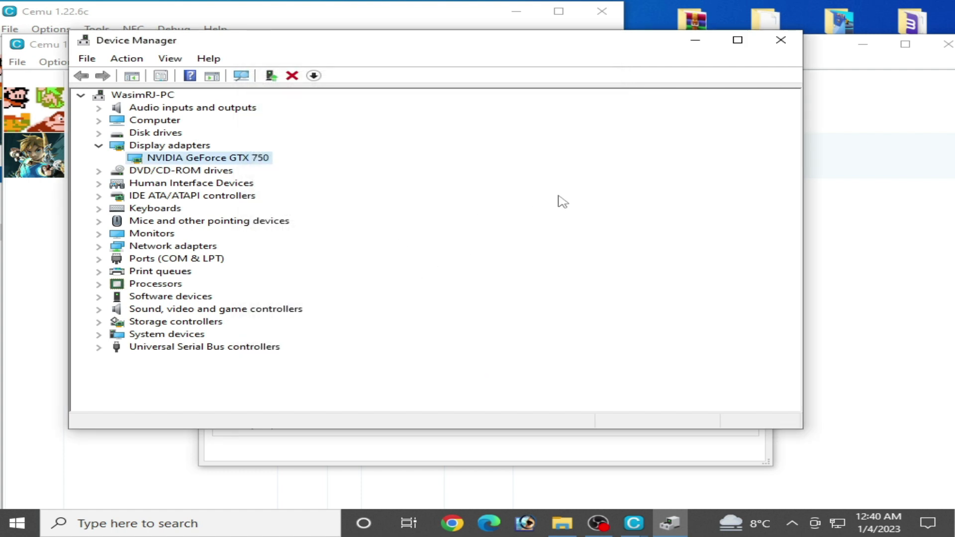
pyautogui.click(780, 39)
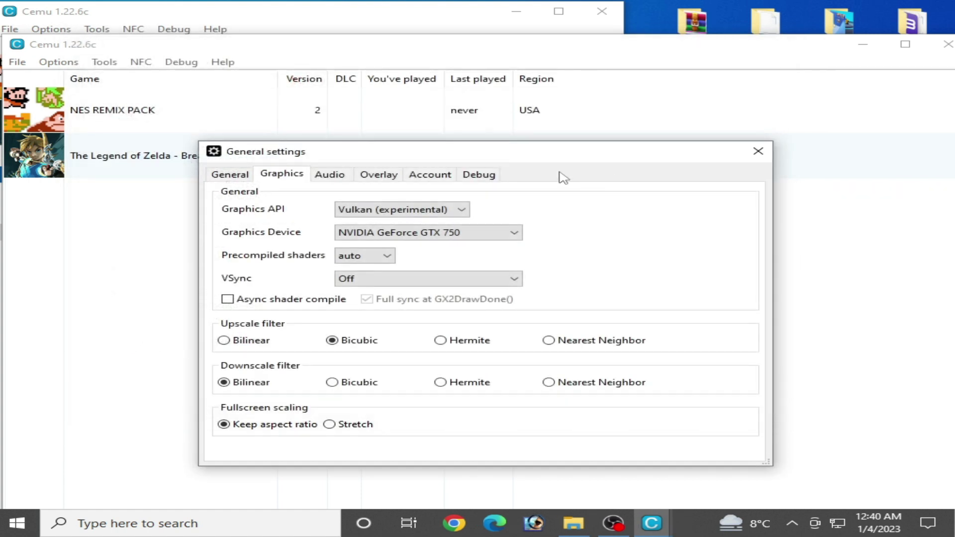
# Close the general settings and both open Cemu windows
pyautogui.click(756, 152)
pyautogui.click(938, 47)
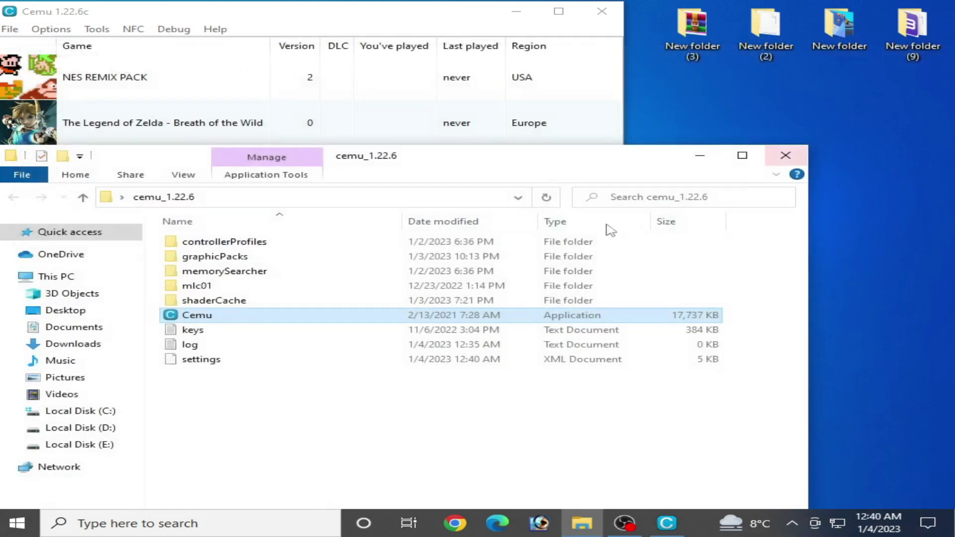
pyautogui.click(610, 18)
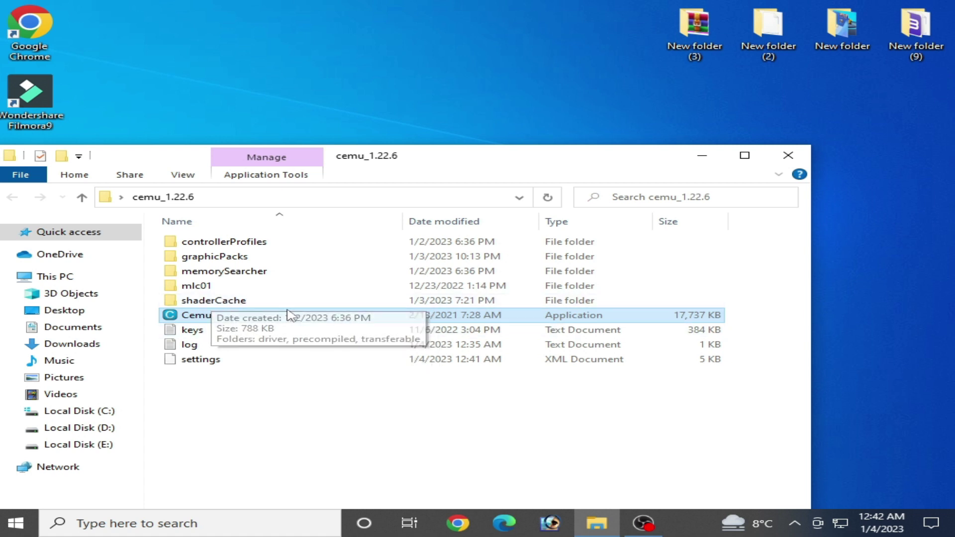
# Delete the shaderCache folder and the settings XML file from the cemu_1.22.6 folder
pyautogui.rightClick(207, 302)
pyautogui.click(253, 462)
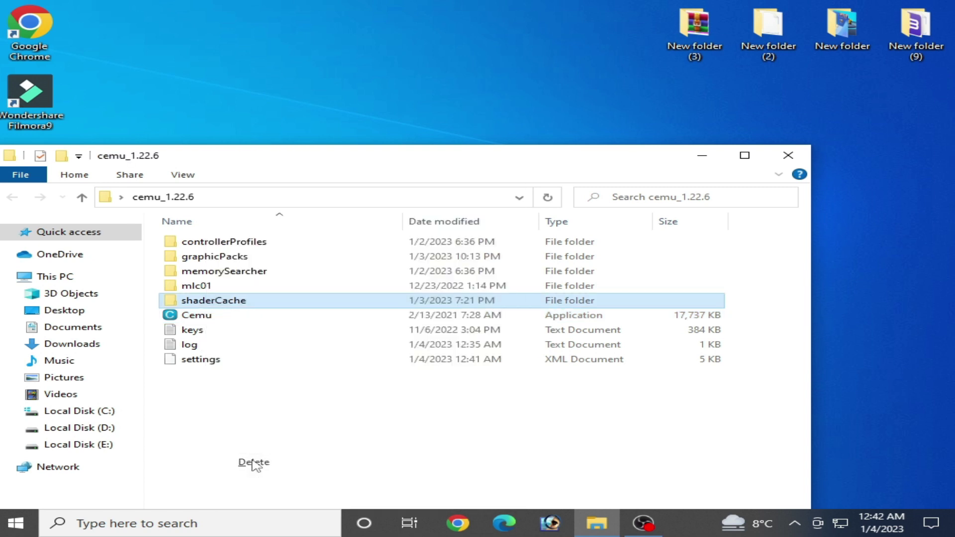
pyautogui.click(514, 321)
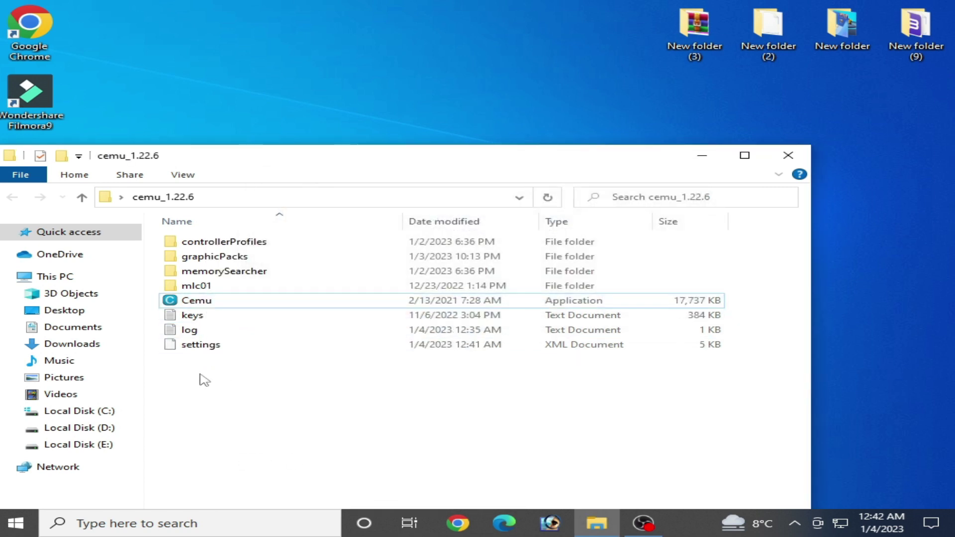
pyautogui.rightClick(199, 348)
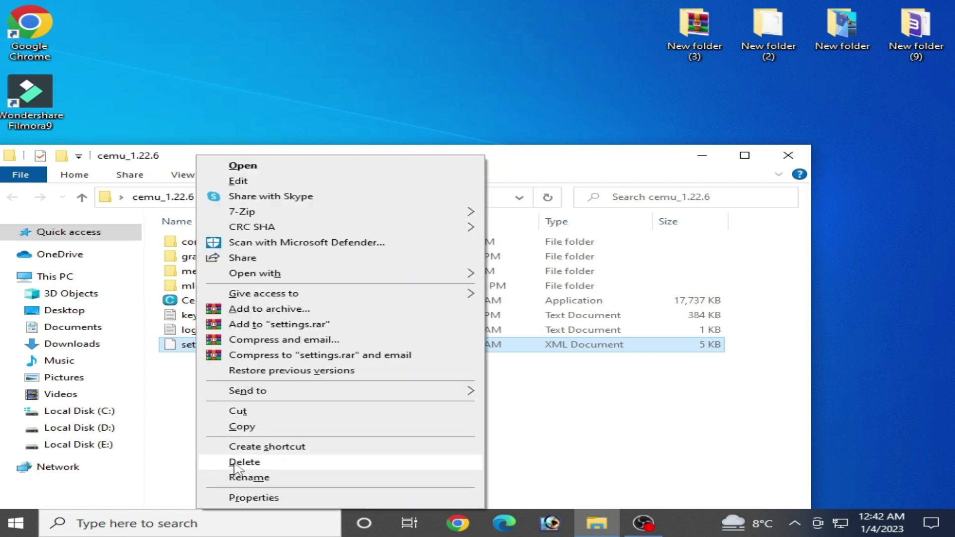
pyautogui.click(239, 464)
pyautogui.click(527, 321)
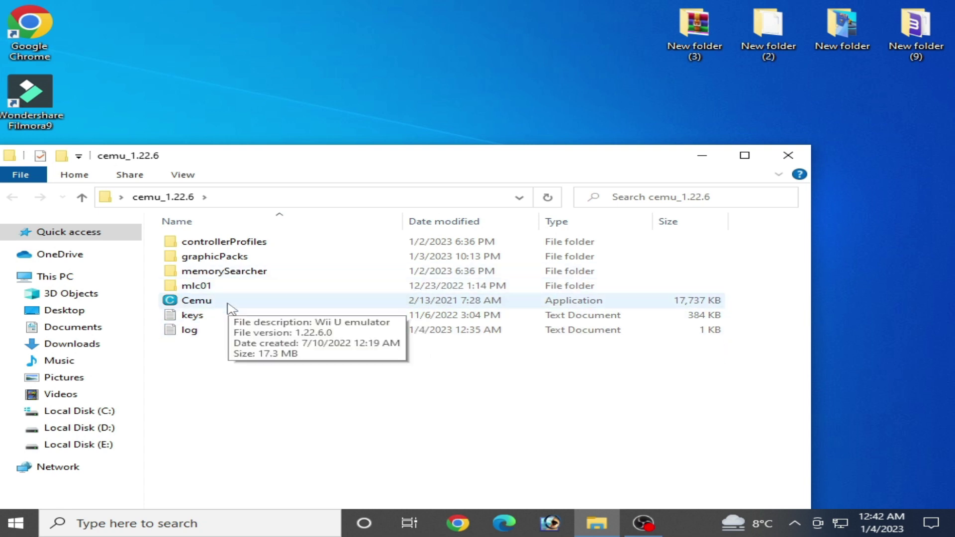
# Go to mlc01\sys\title\0005001b in the Cemu folder, checking inside its 1005c000 subfolder
pyautogui.doubleClick(201, 286)
pyautogui.doubleClick(214, 242)
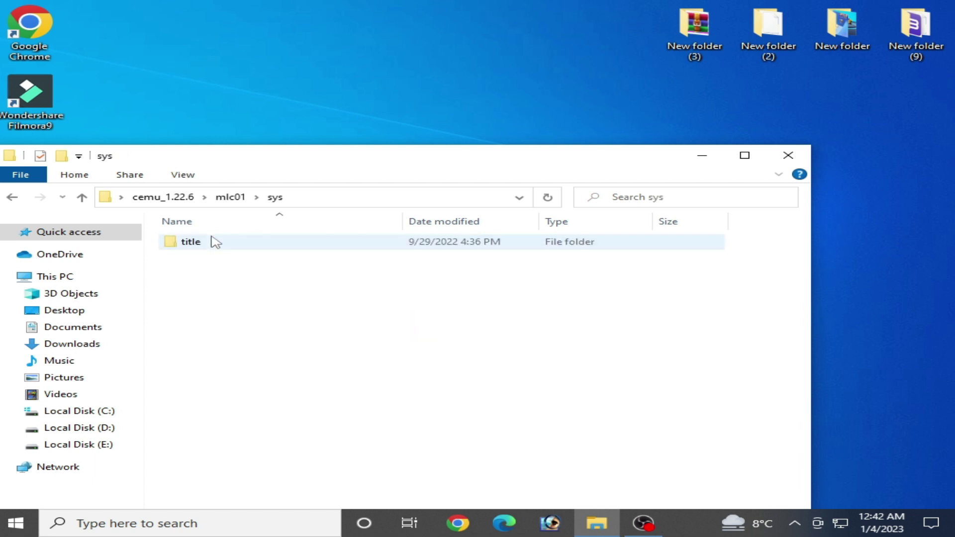
pyautogui.doubleClick(219, 244)
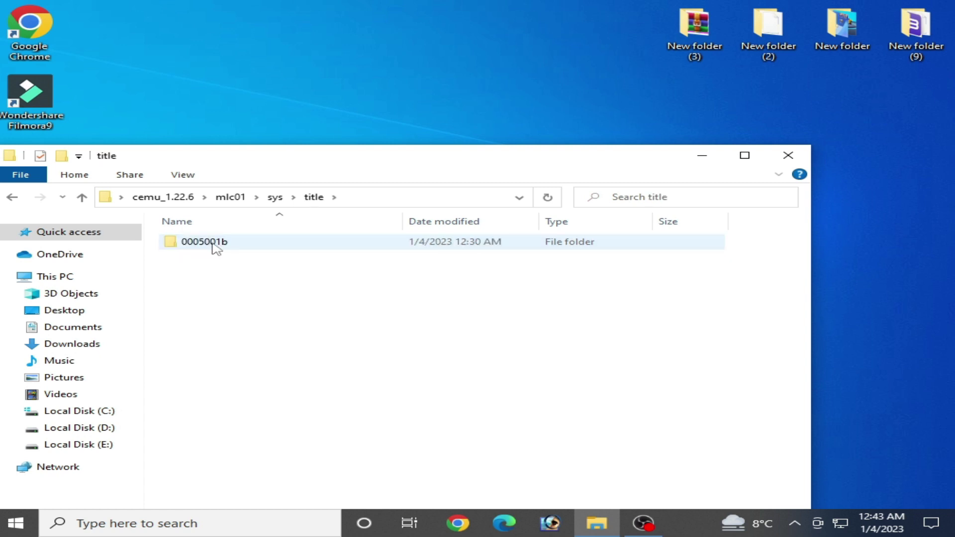
pyautogui.doubleClick(215, 247)
pyautogui.doubleClick(223, 246)
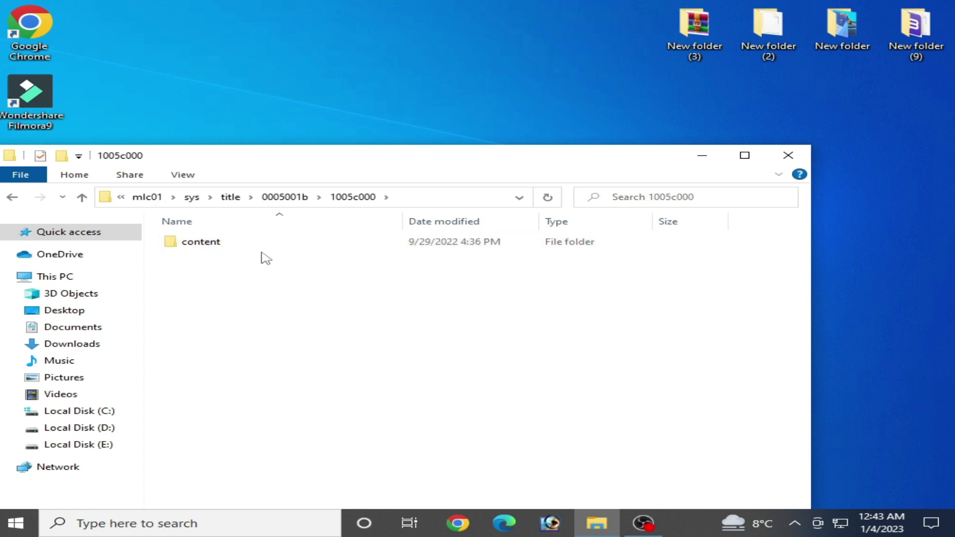
pyautogui.click(13, 198)
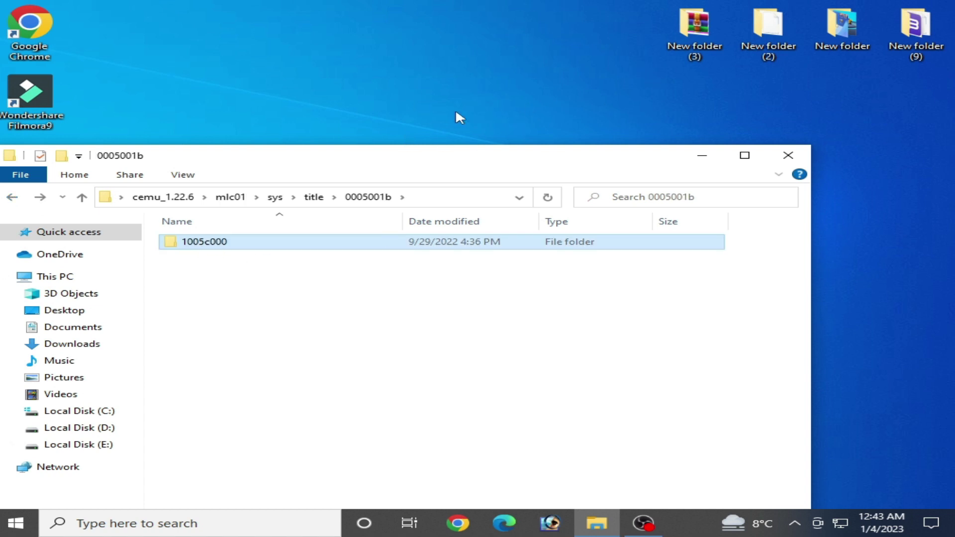
# Extract the Cemu fix files archive in New folder (3) on the desktop to its own subfolder
pyautogui.doubleClick(694, 27)
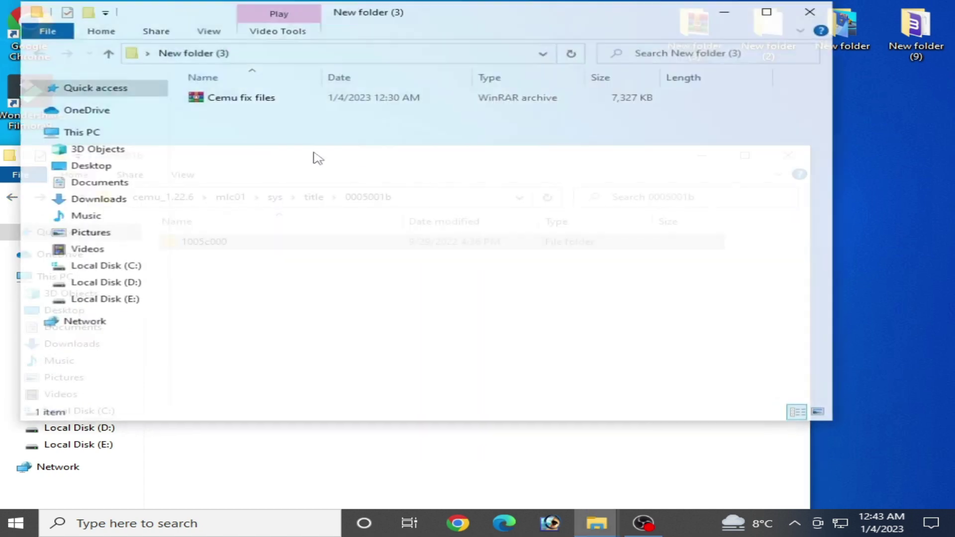
pyautogui.rightClick(232, 96)
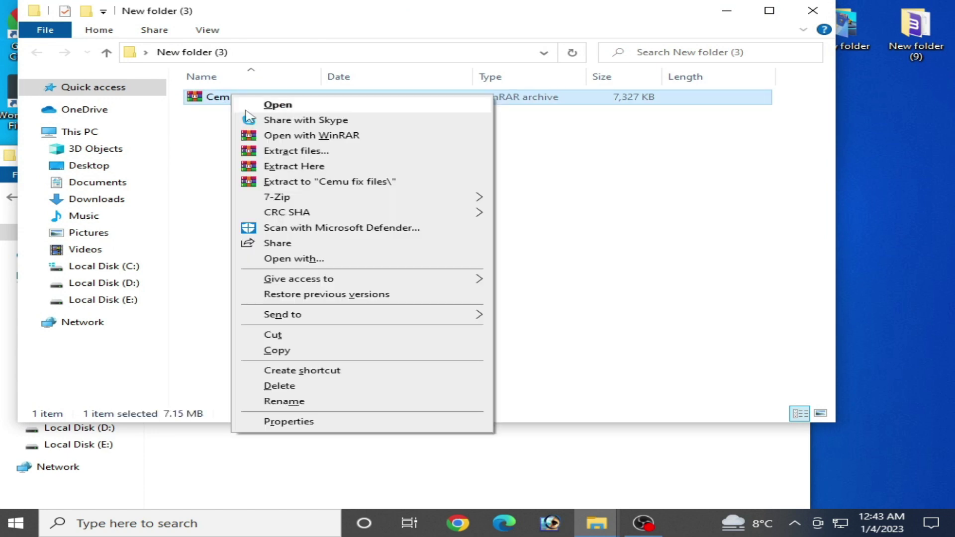
pyautogui.click(268, 182)
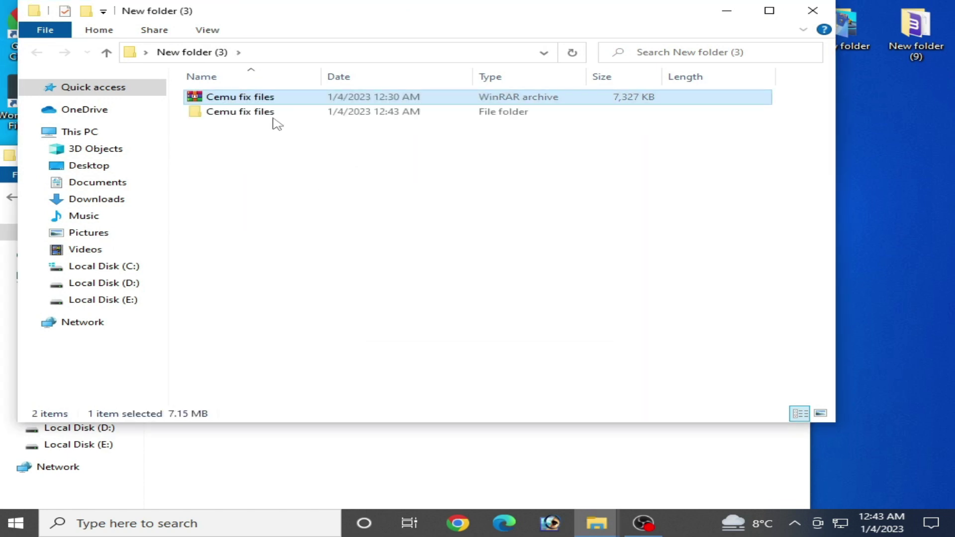
# Browse the extracted Cemu fix files down to the content folder inside 10056000
pyautogui.doubleClick(247, 113)
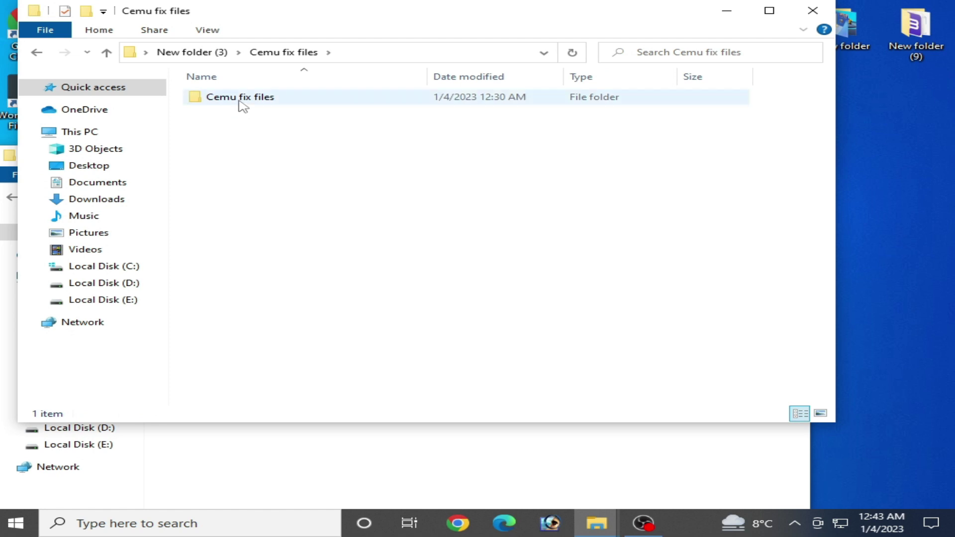
pyautogui.doubleClick(239, 99)
pyautogui.doubleClick(240, 116)
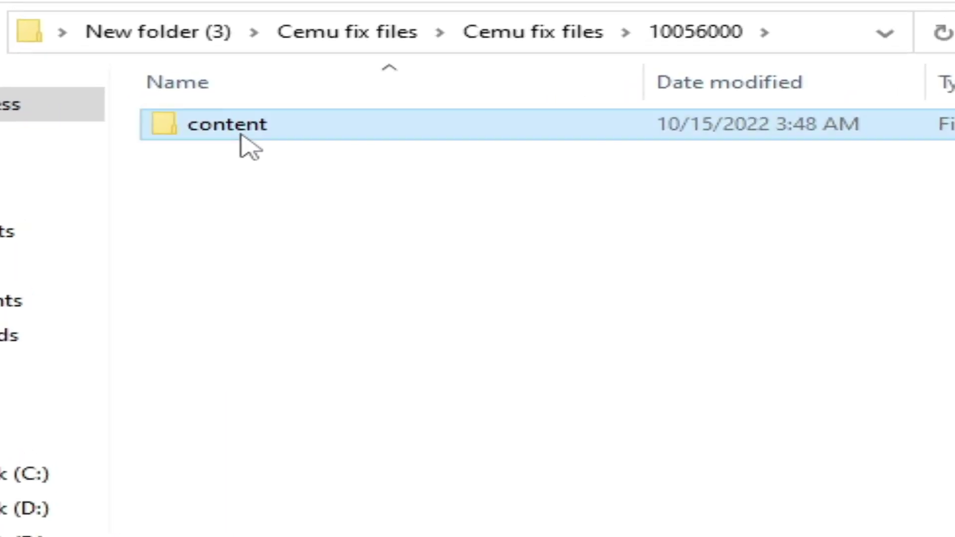
pyautogui.doubleClick(242, 132)
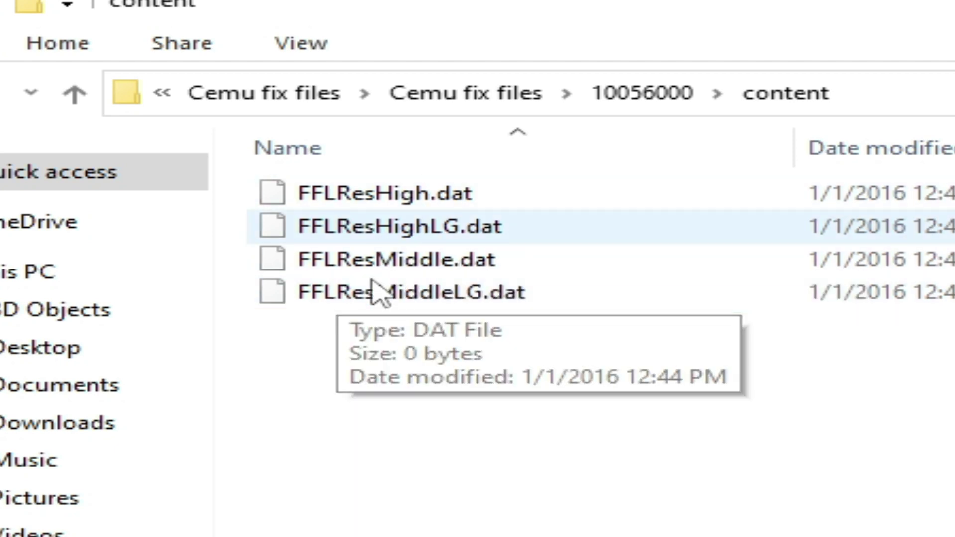
# Copy the 10056000 folder from the extracted Cemu fix files into mlc01\sys\title\0005001b of the cemu_1.22.6 folder
pyautogui.hotkey('alt', 'Up')
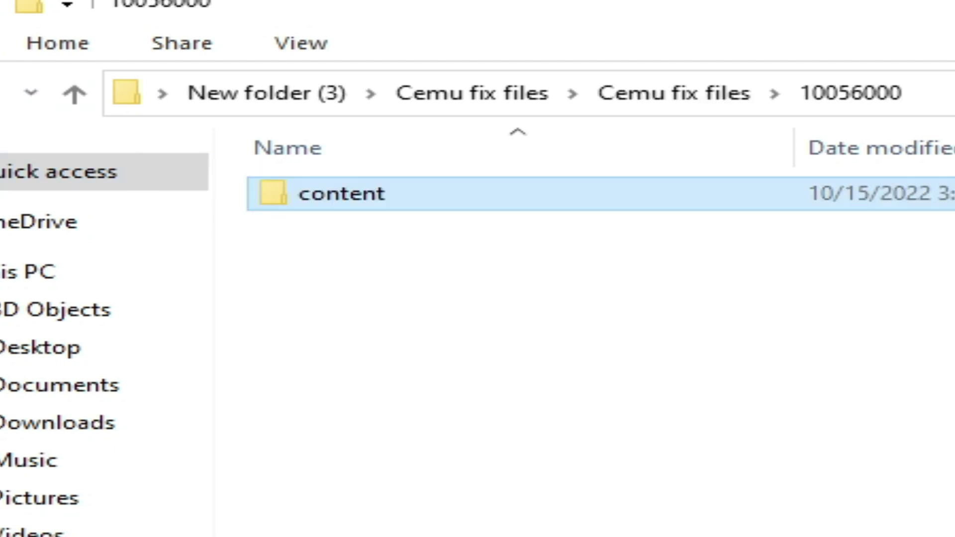
pyautogui.hotkey('alt', 'Up')
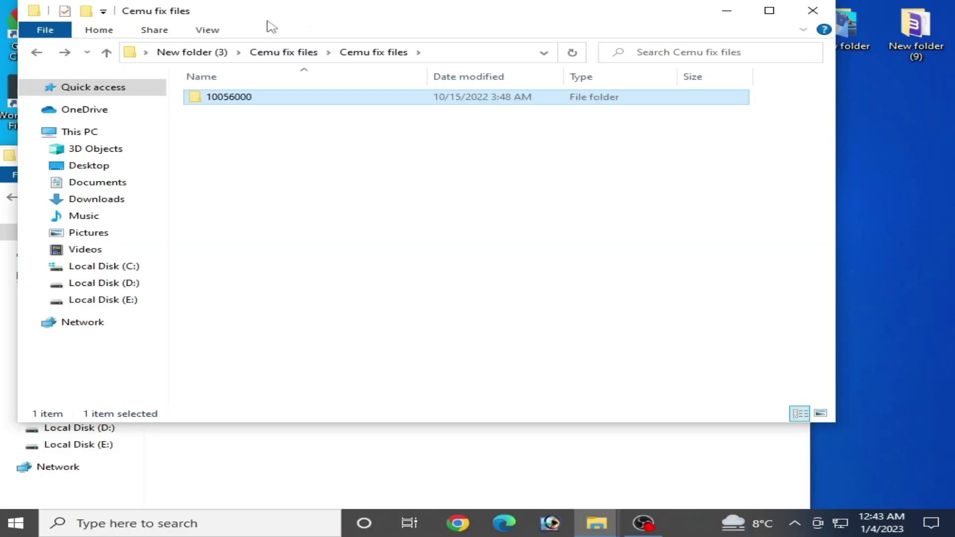
pyautogui.moveTo(422, 10); pyautogui.dragTo(890, 426)
pyautogui.rightClick(452, 287)
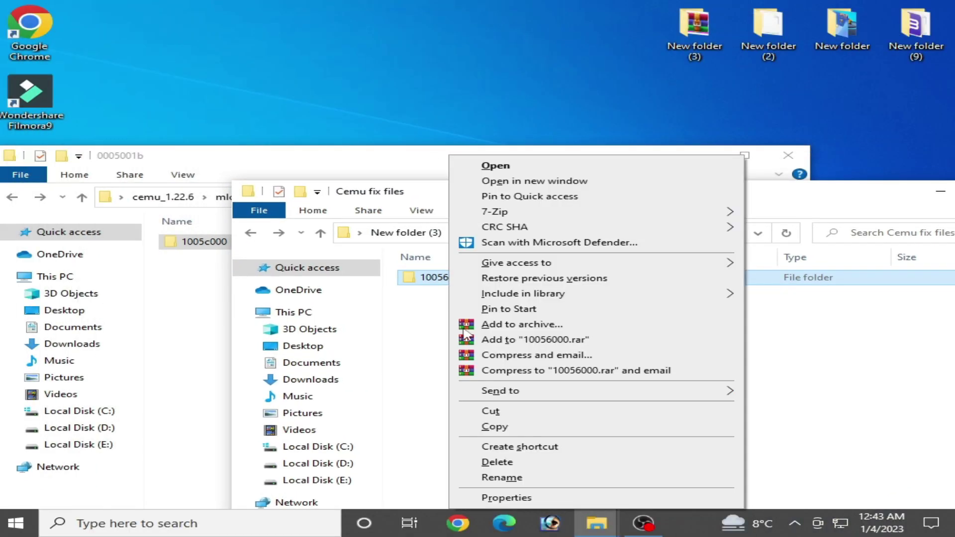
pyautogui.click(492, 425)
pyautogui.click(219, 330)
pyautogui.rightClick(217, 304)
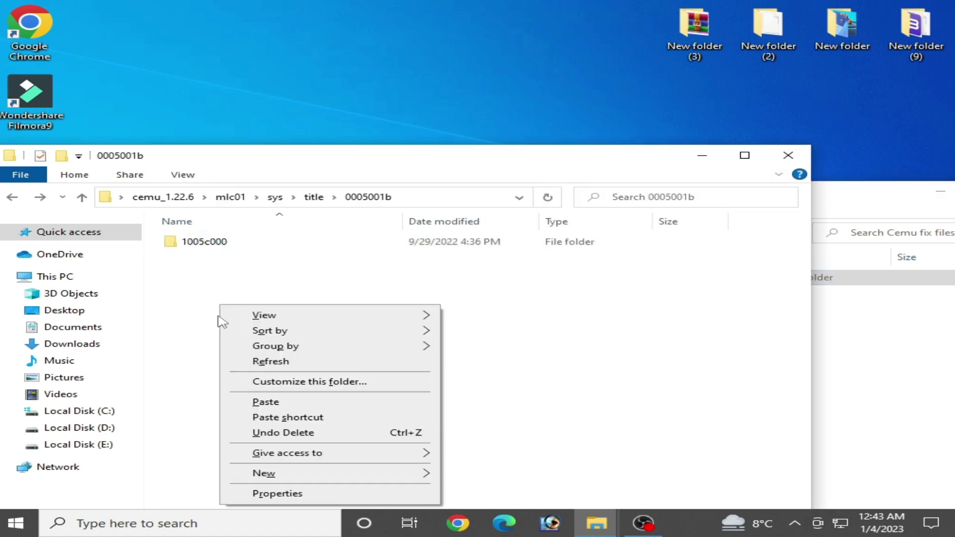
pyautogui.click(268, 402)
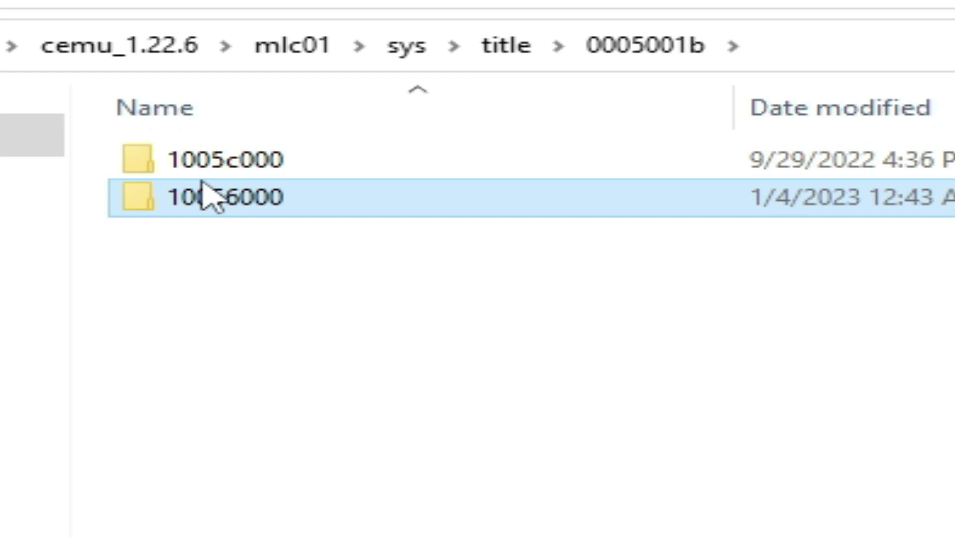
# Check the files in the content subfolder of the copied 10056000 folder
pyautogui.moveTo(216, 177)
pyautogui.moveTo(222, 213)
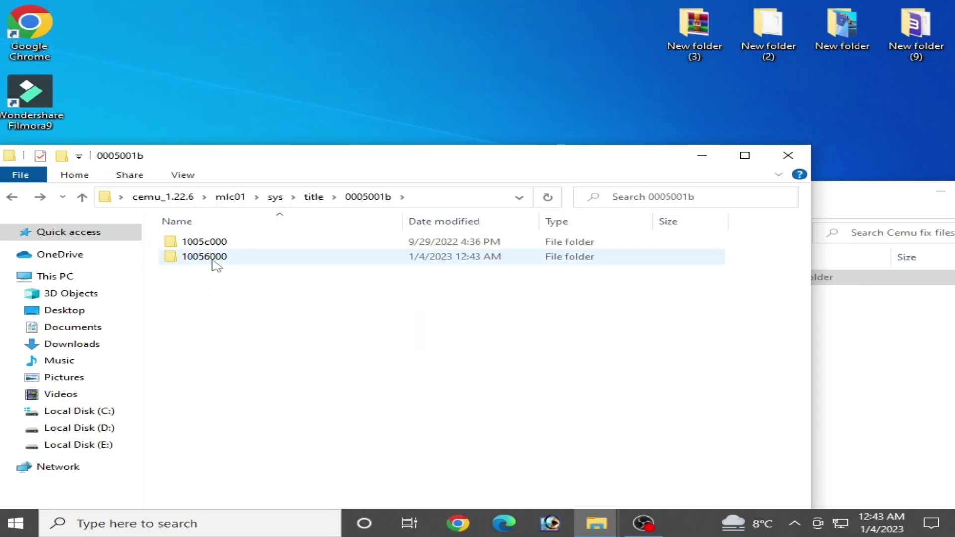
pyautogui.doubleClick(246, 206)
pyautogui.doubleClick(213, 246)
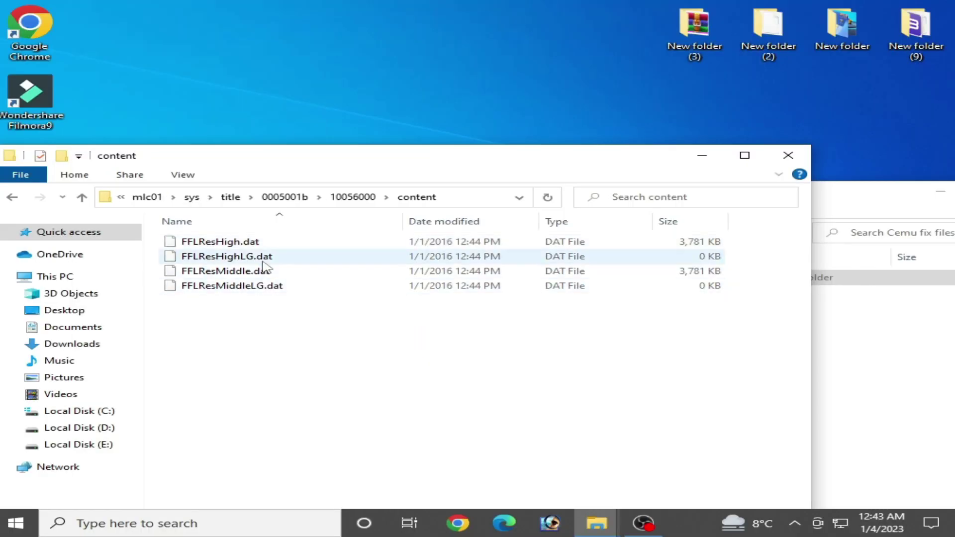
# Close the Cemu fix files window, return to the cemu_1.22.6 folder and launch Cemu
pyautogui.click(14, 199)
pyautogui.click(14, 199)
pyautogui.click(13, 199)
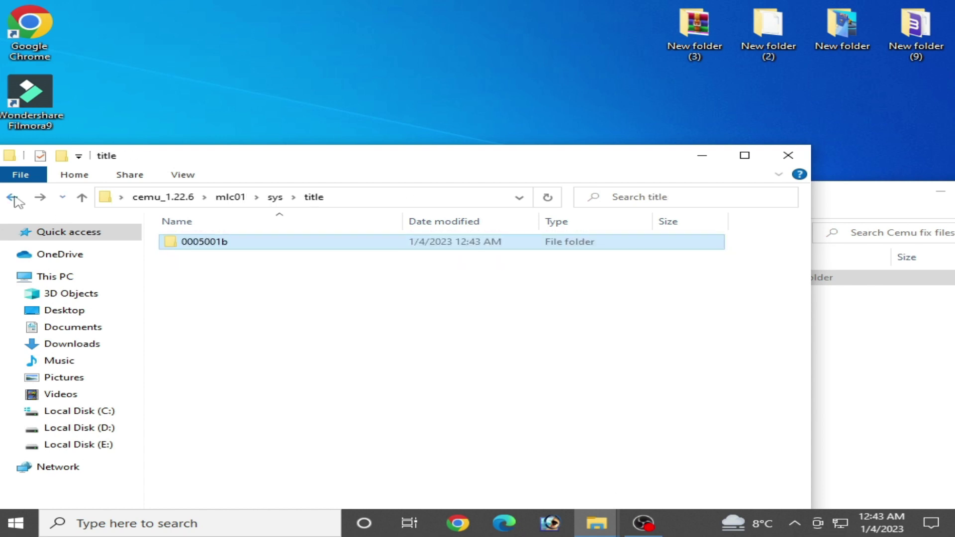
pyautogui.click(14, 199)
pyautogui.moveTo(856, 209); pyautogui.dragTo(666, 207)
pyautogui.click(844, 190)
pyautogui.click(10, 197)
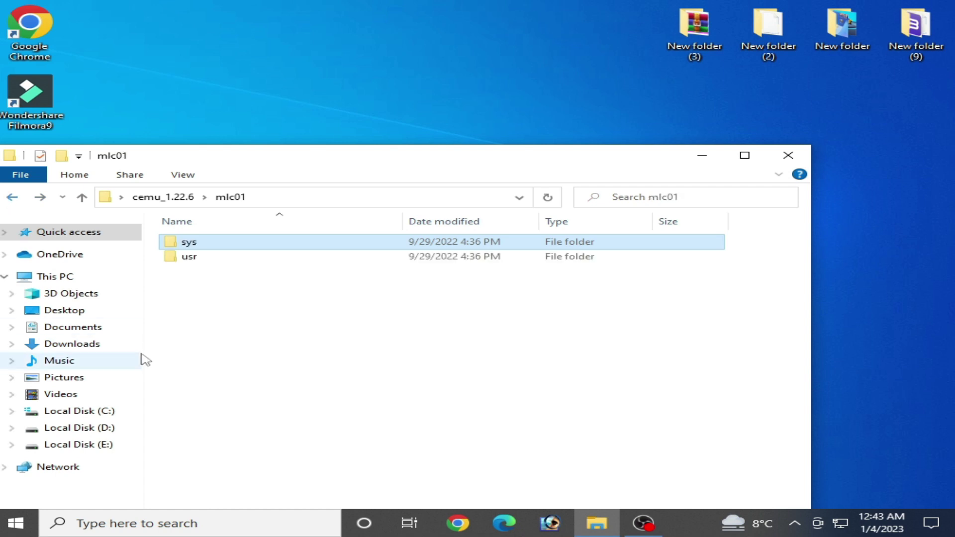
pyautogui.click(13, 201)
pyautogui.click(212, 303)
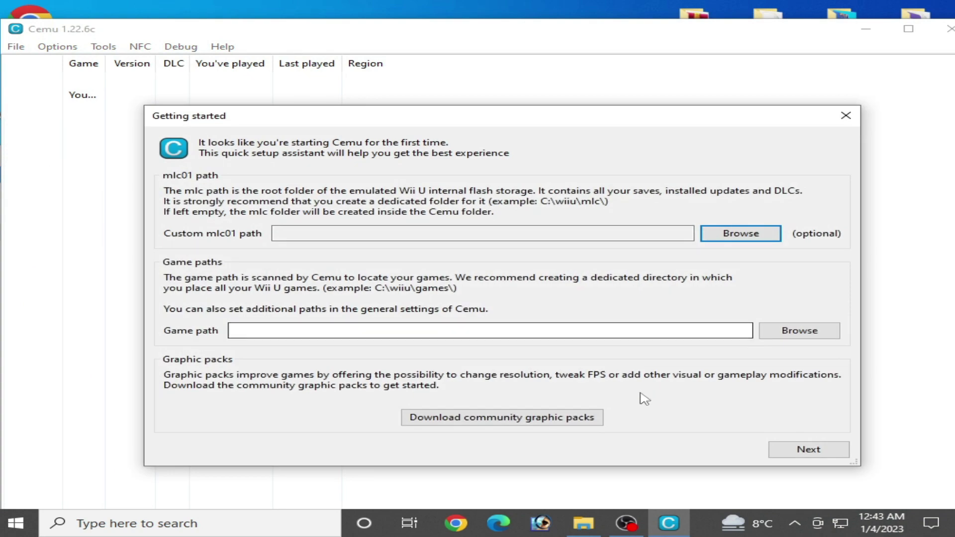
# Go through the Getting started assistant without setting any paths or options, and close Cemu
pyautogui.click(813, 450)
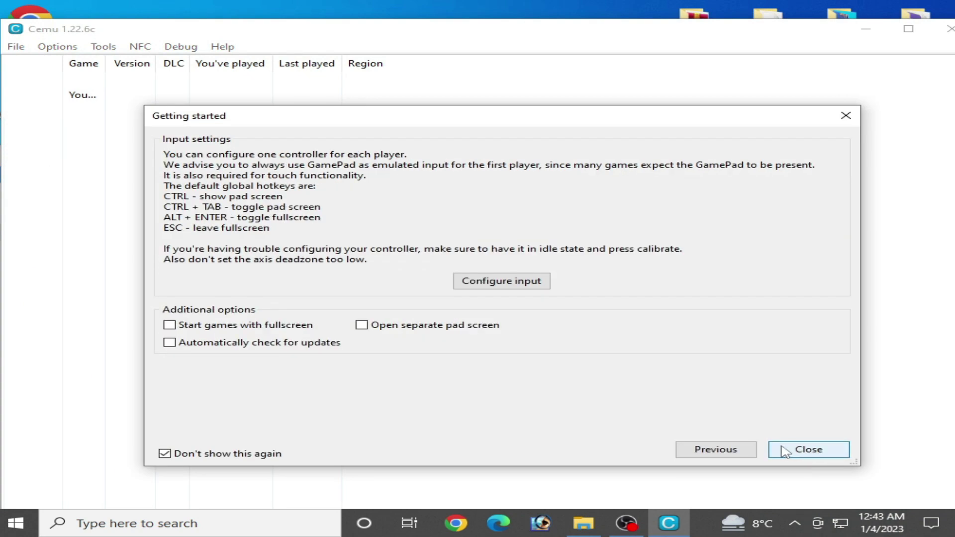
pyautogui.click(811, 451)
pyautogui.click(949, 31)
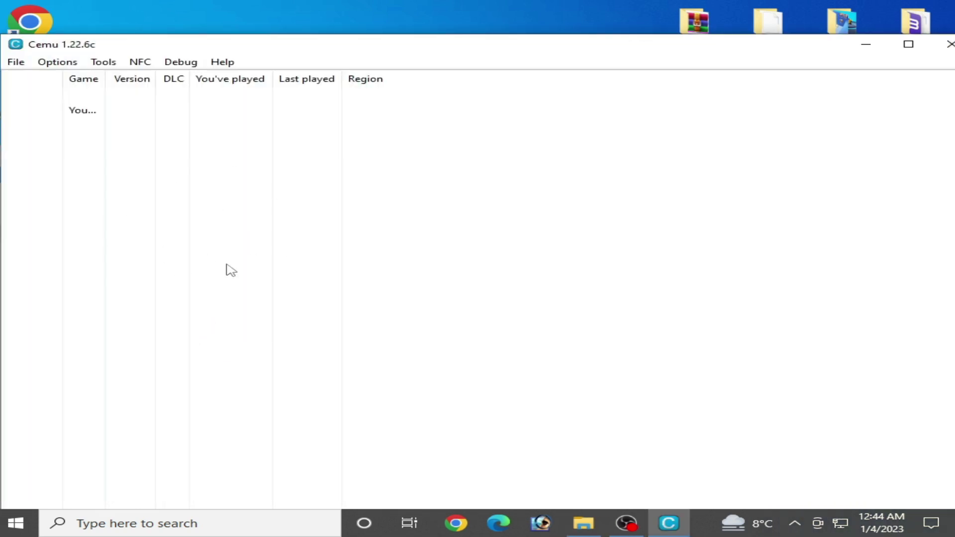
# Set the MLC path in Cemu's general settings to the mlc01 folder inside Desktop\cemu_1.22.6
pyautogui.click(53, 63)
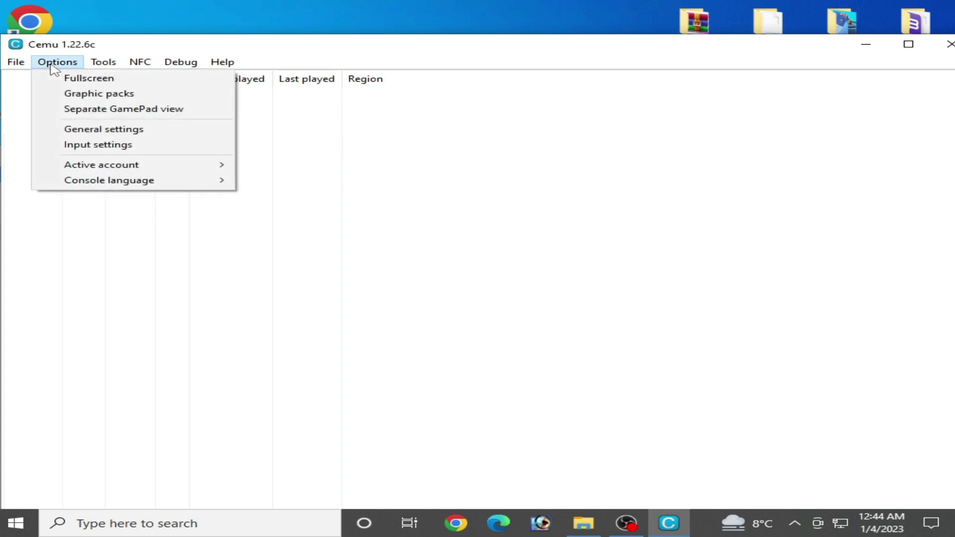
pyautogui.click(87, 131)
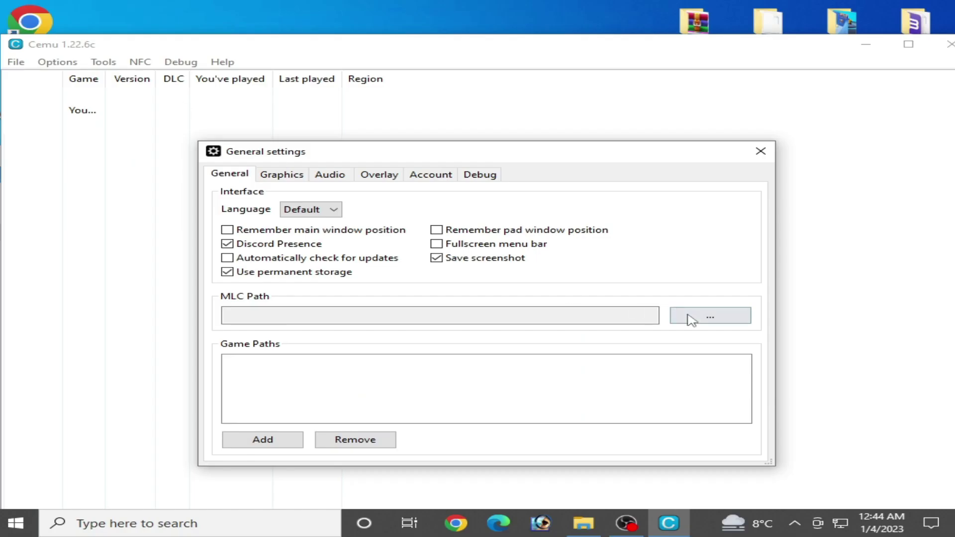
pyautogui.click(691, 320)
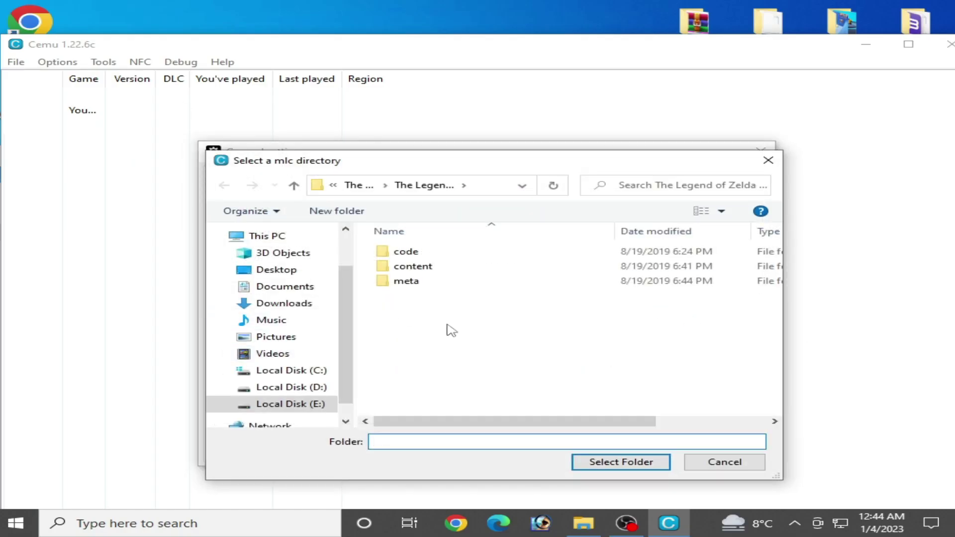
pyautogui.click(281, 271)
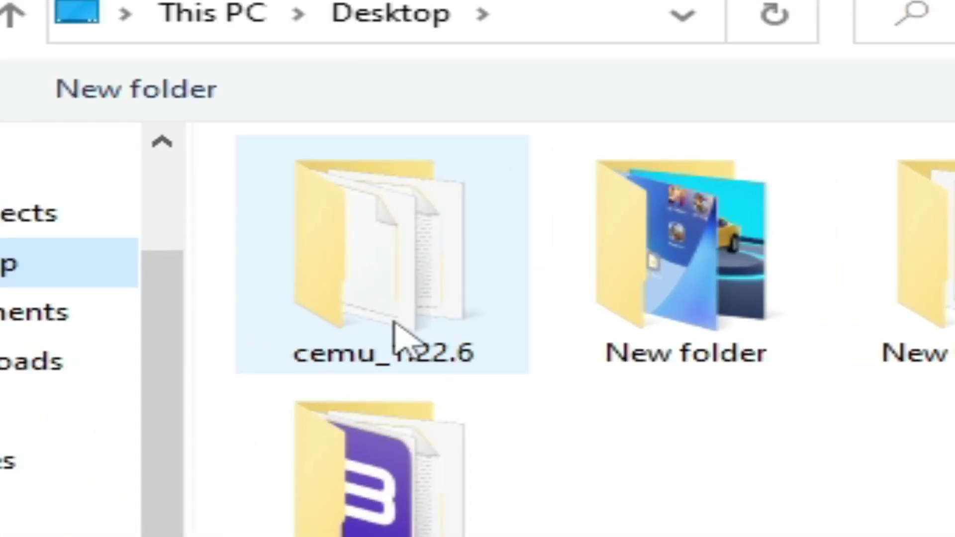
pyautogui.doubleClick(381, 316)
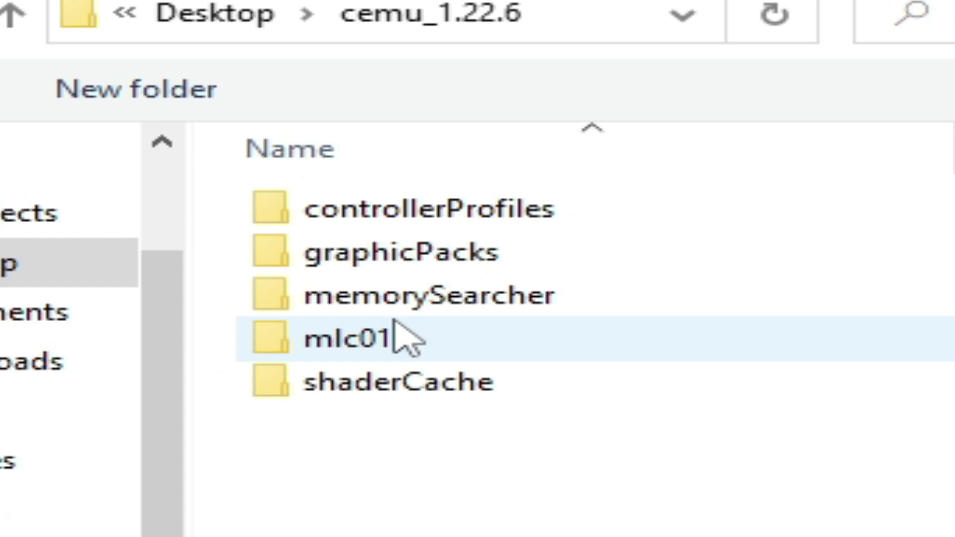
pyautogui.click(348, 344)
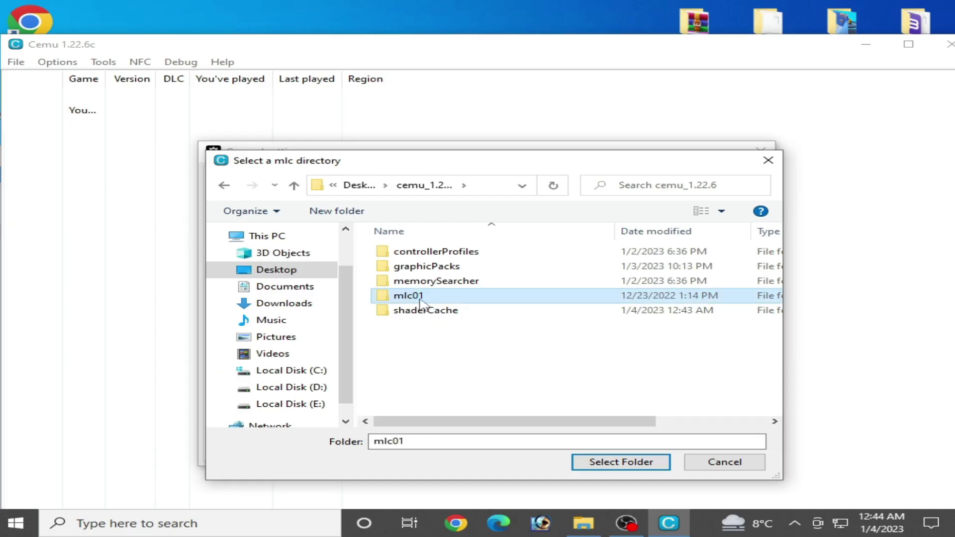
pyautogui.click(585, 461)
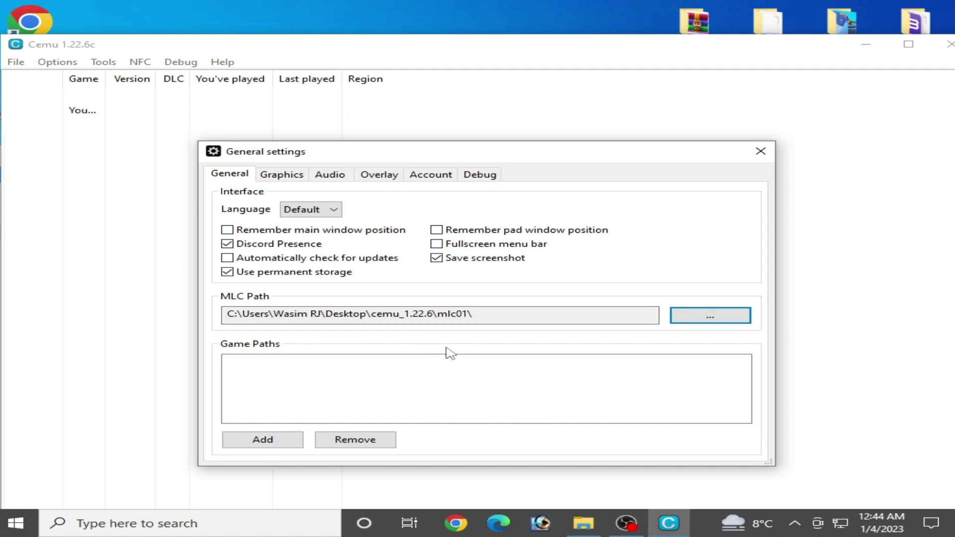
# Add Desktop\New folder (2) and the Legend of Zelda Breath of the Wild main game folder on E: as game paths, and close the settings
pyautogui.click(259, 440)
pyautogui.click(602, 461)
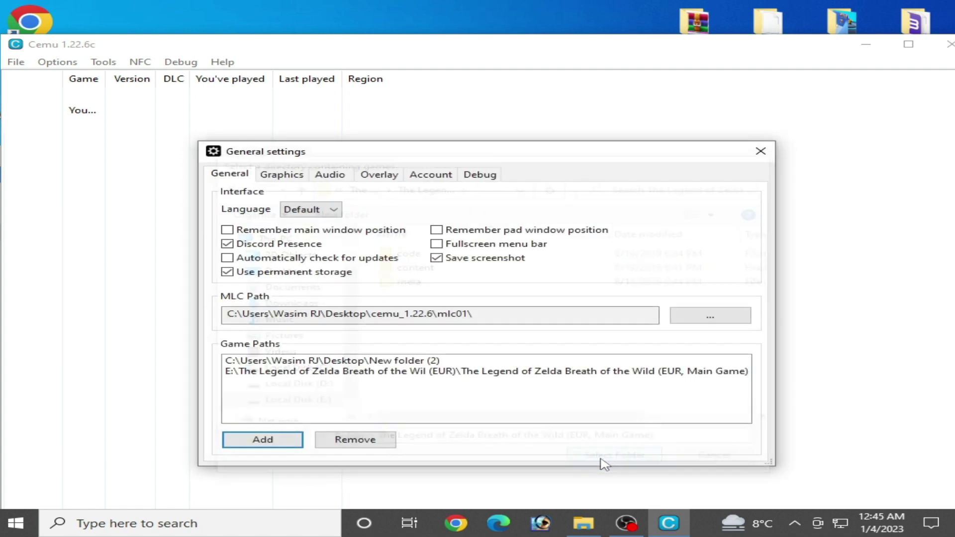
pyautogui.click(760, 152)
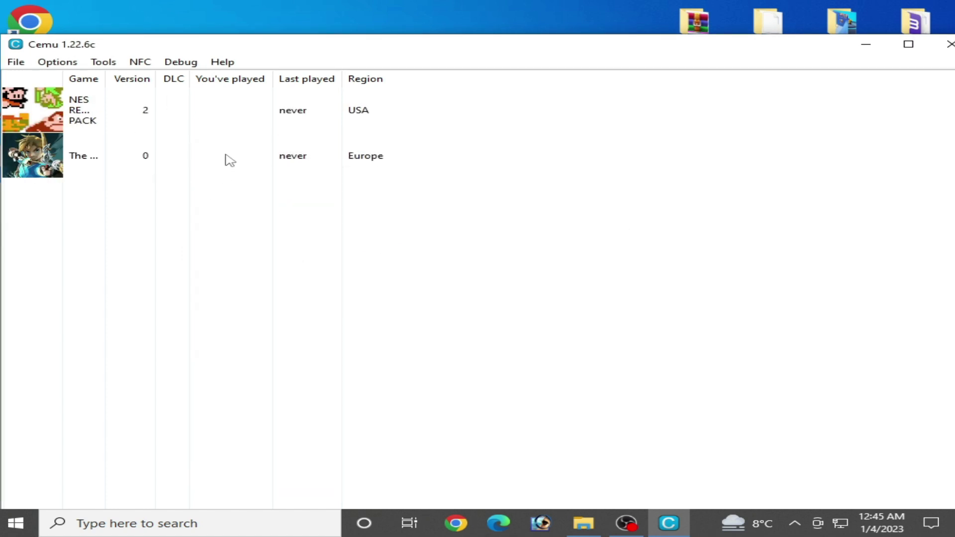
# Restart Cemu from the cemu_1.22.6 folder and run NES REMIX PACK from the game list
pyautogui.click(950, 44)
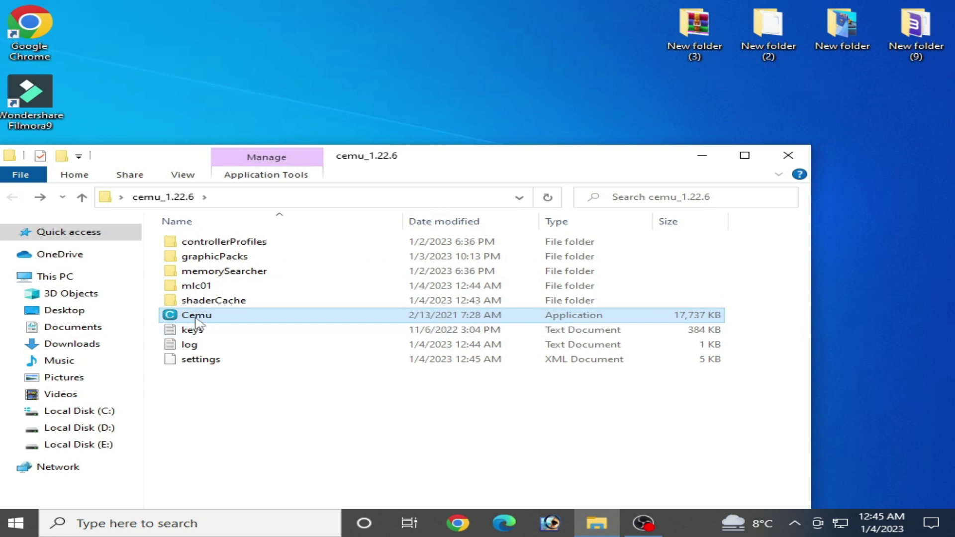
pyautogui.doubleClick(196, 319)
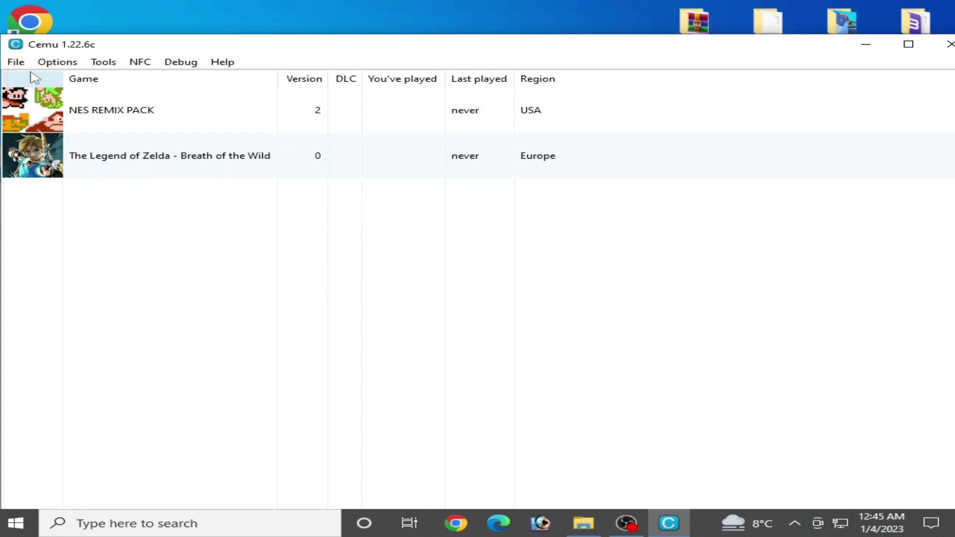
pyautogui.click(15, 63)
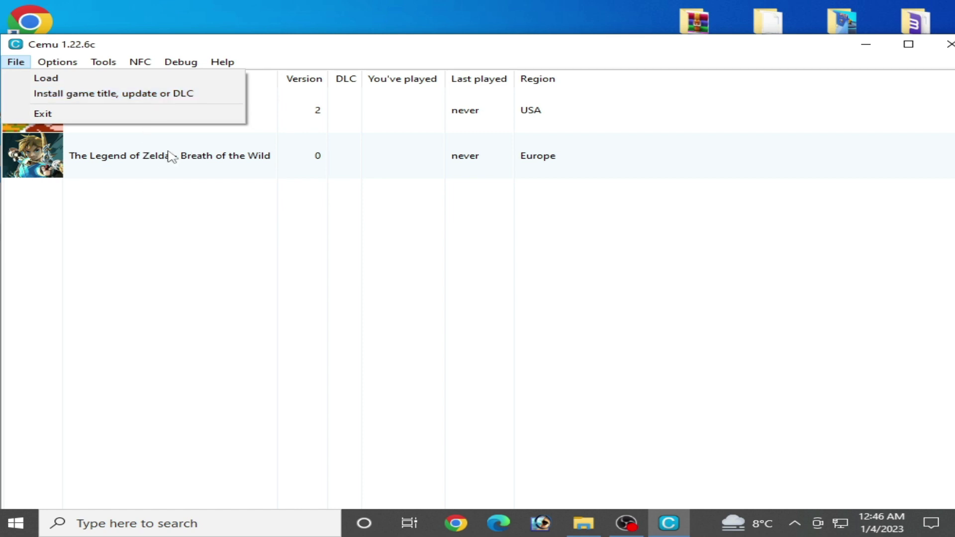
pyautogui.click(211, 197)
pyautogui.click(160, 123)
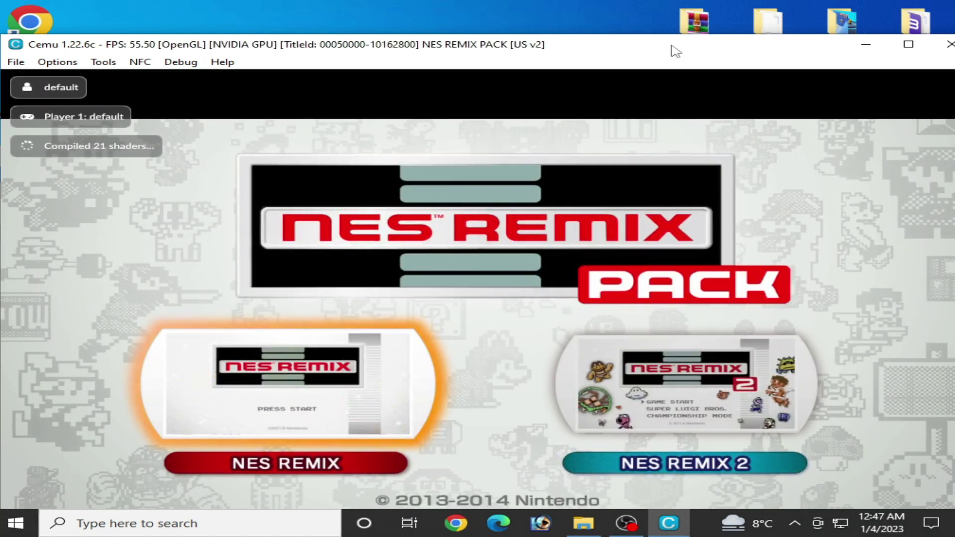
pyautogui.moveTo(670, 39); pyautogui.dragTo(641, 53)
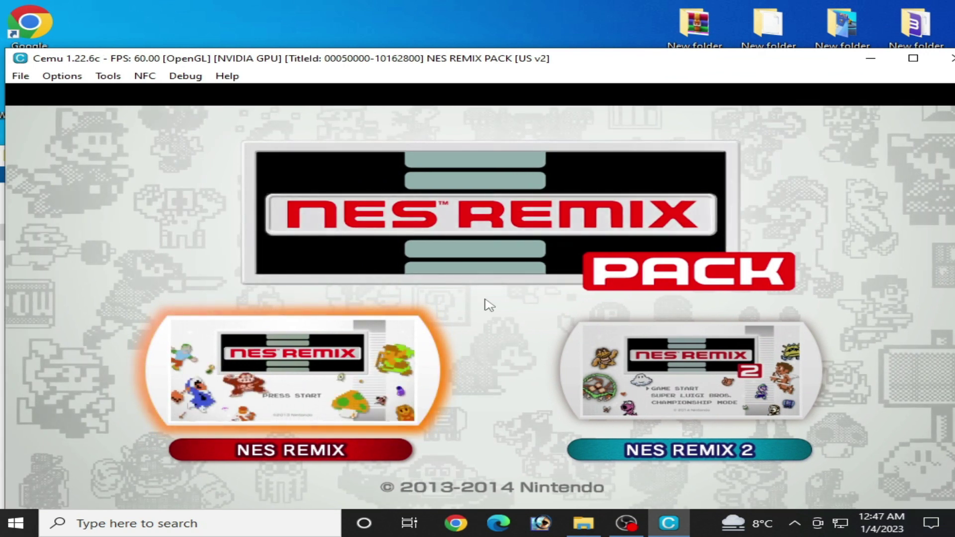